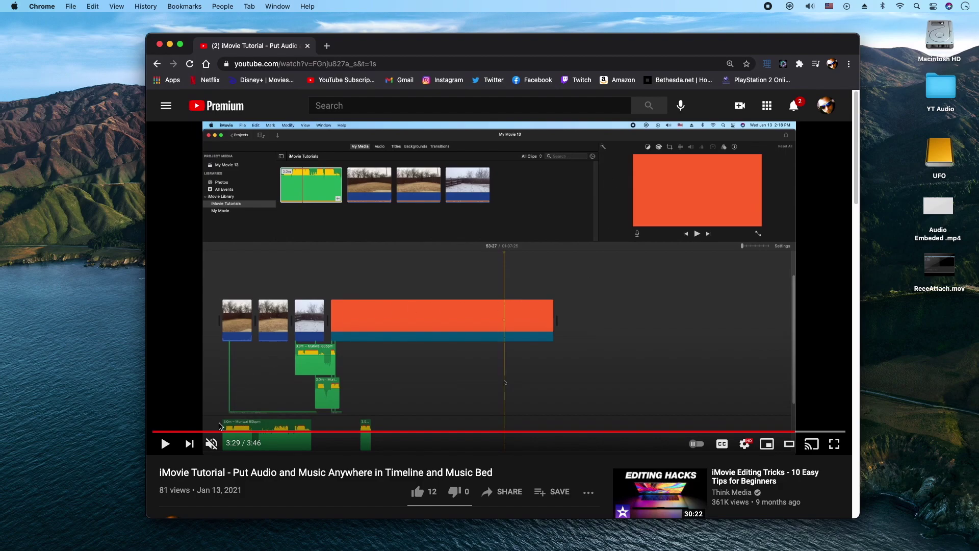
Step: Resume the iMovie audio tutorial on YouTube and let it play to the end
left_click(164, 443)
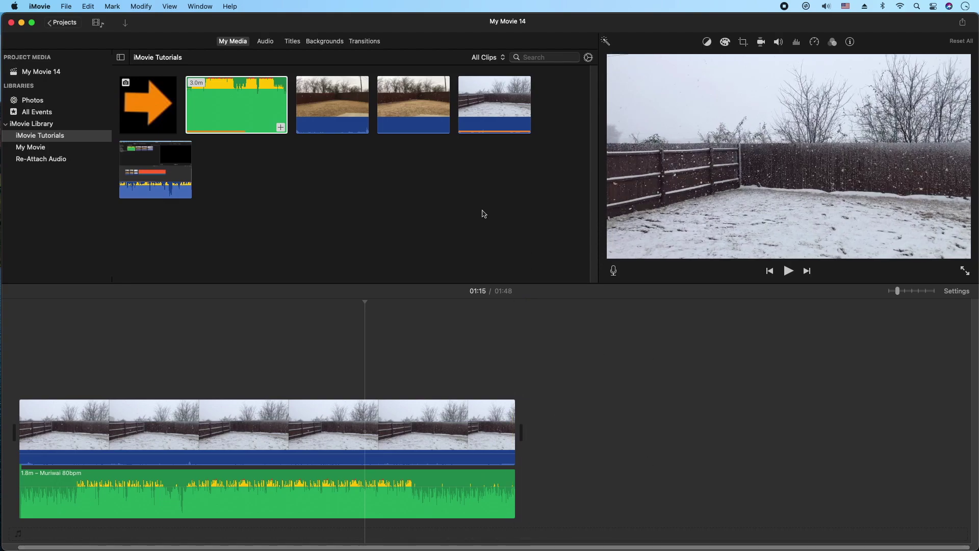
Step: Add the Stars background as a 15-second clip after the snow clip, then select it
left_click(326, 41)
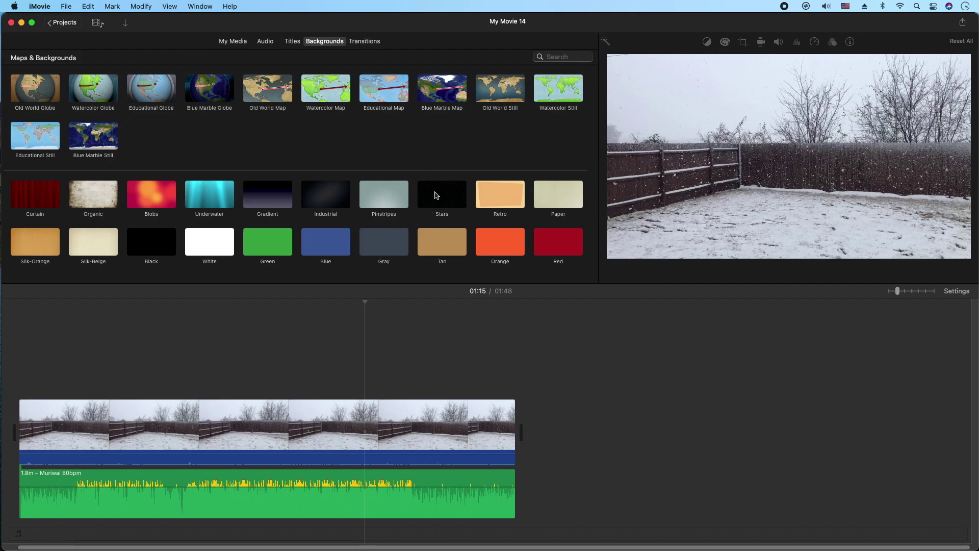
left_click_drag(437, 195, 623, 427)
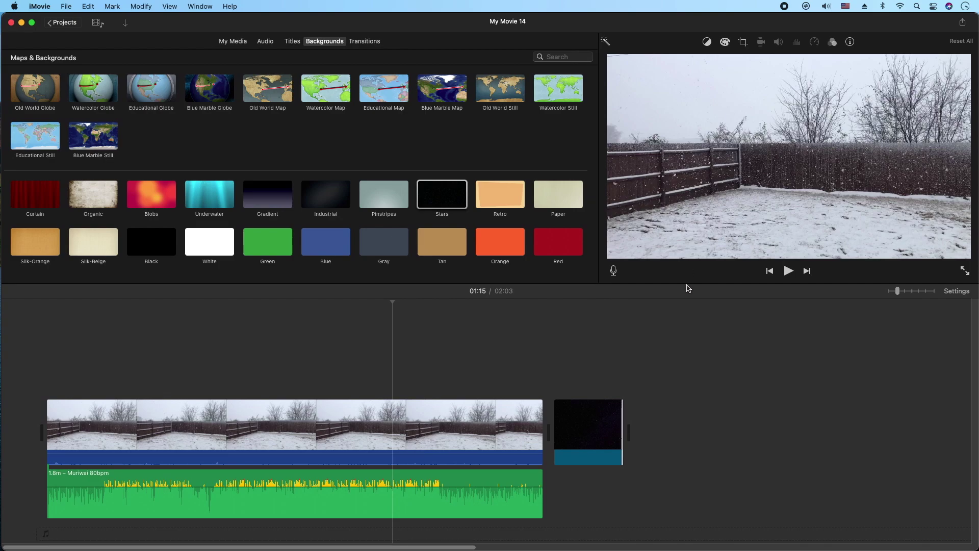
left_click(904, 292)
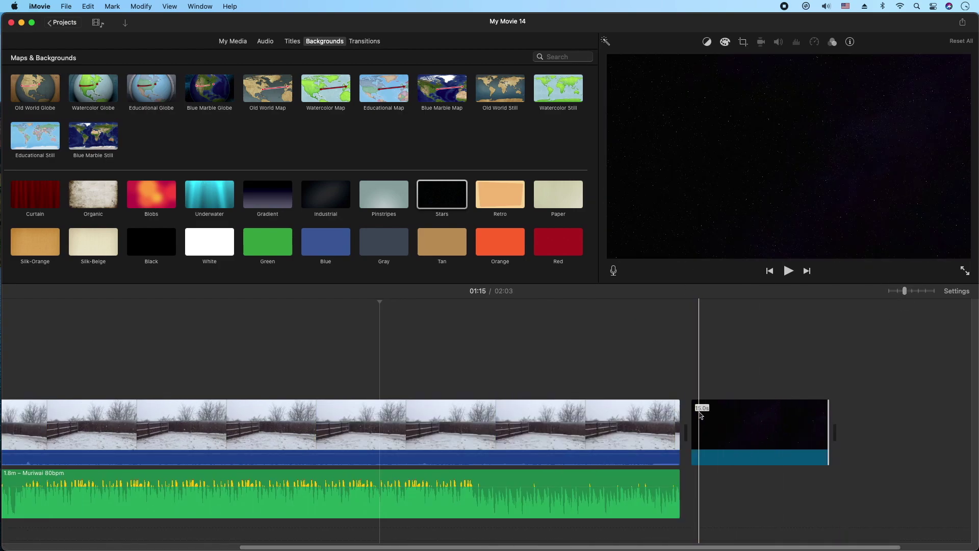
left_click(751, 430)
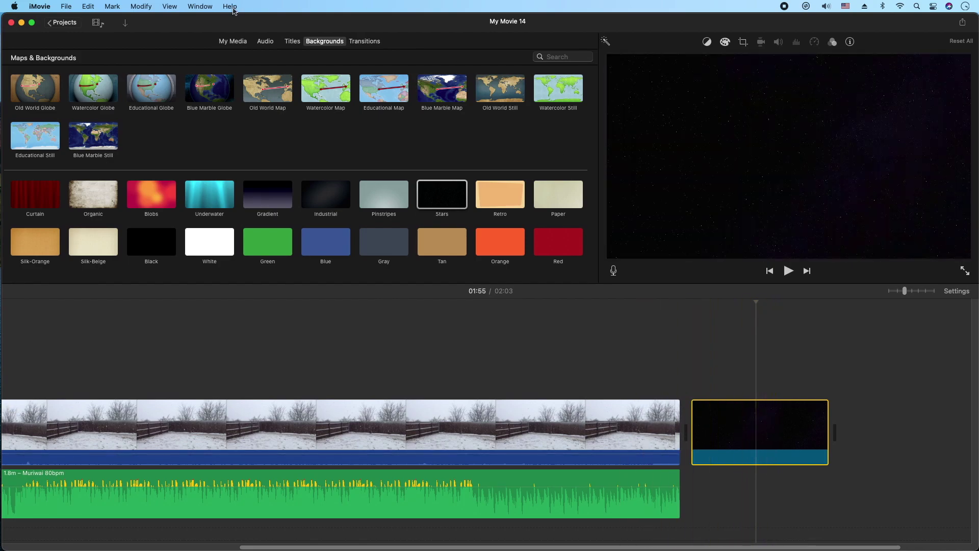
Step: Insert a Fade to Black transition between the snow clip and the Stars clip, then preview it
left_click(359, 42)
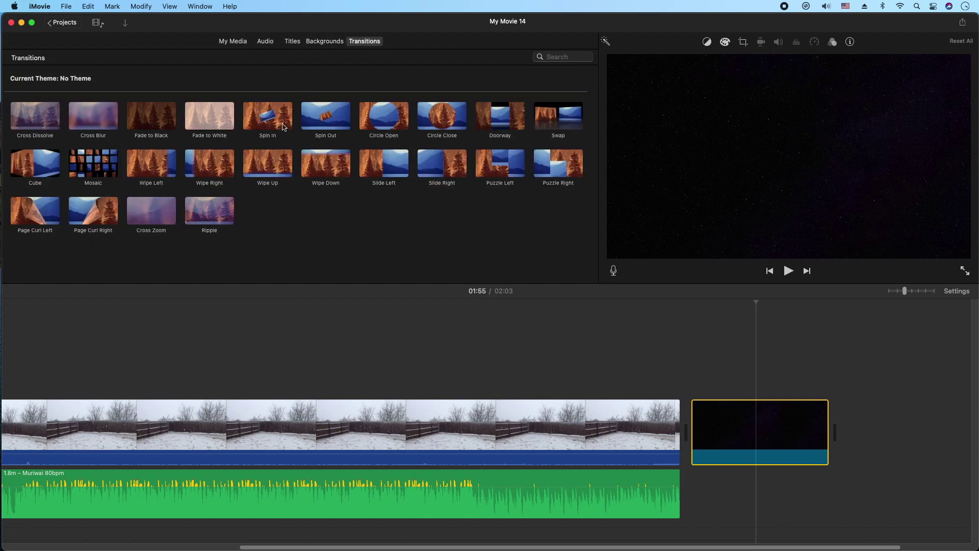
left_click_drag(161, 121, 670, 392)
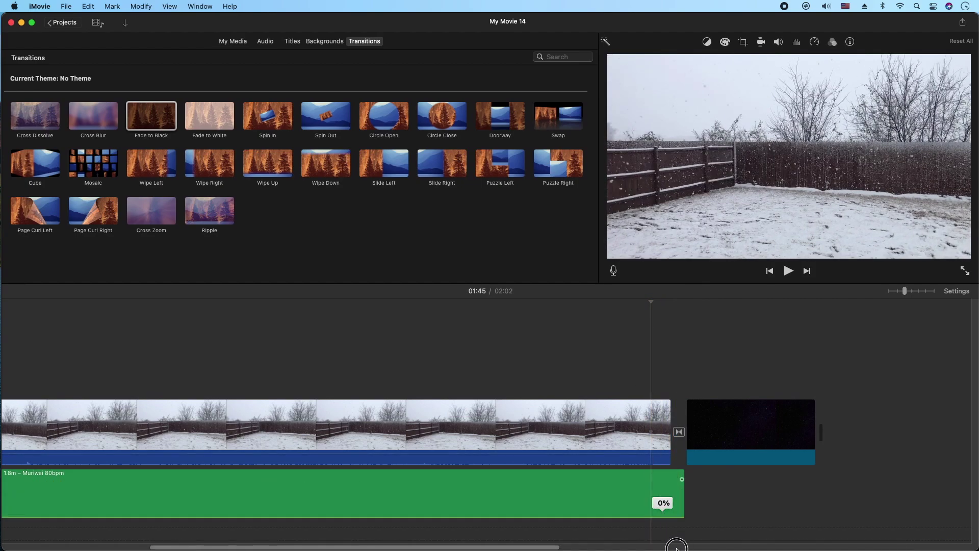
key("space")
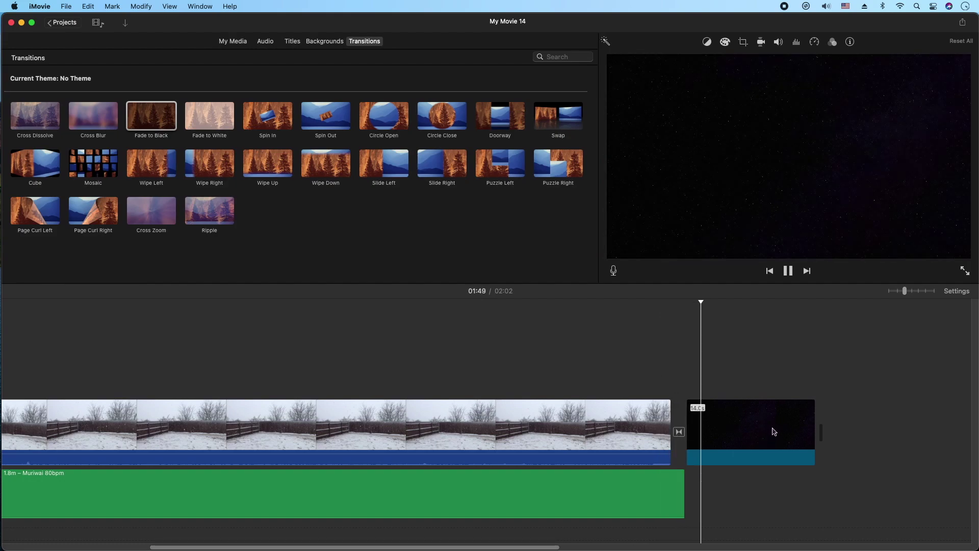
left_click(752, 436)
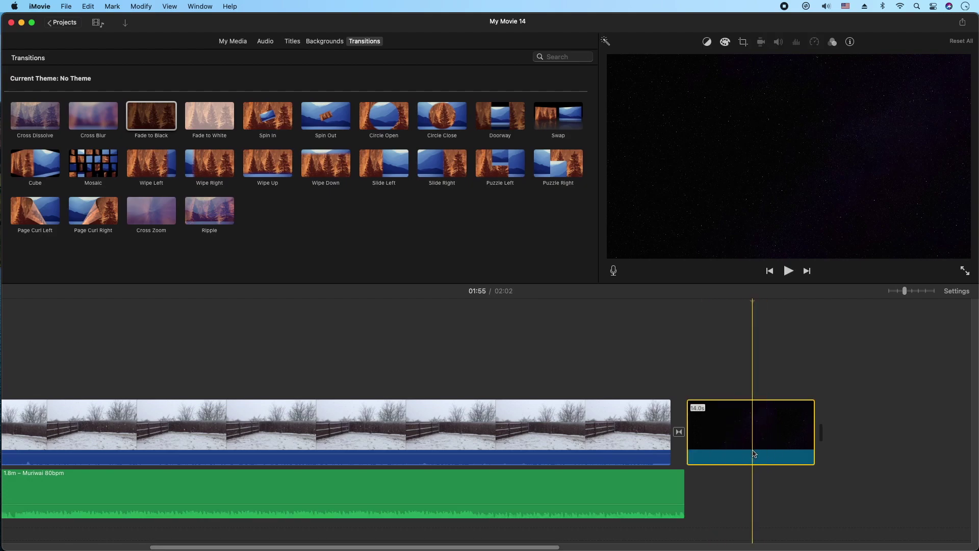
Step: Drop the Upper title onto the Stars clip and stretch it to 14.0 seconds
left_click(293, 42)
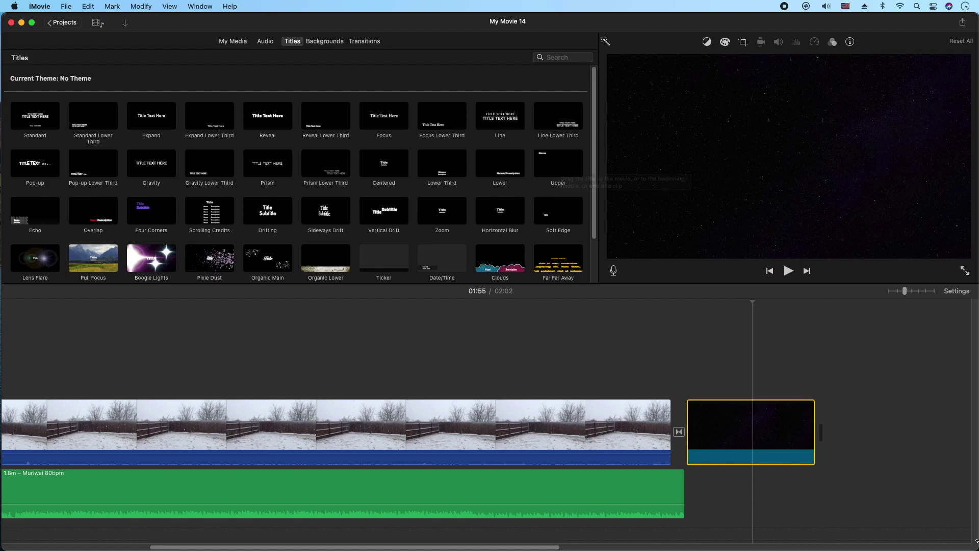
mouse_move(971, 548)
left_mouse_down()
mouse_move(839, 507)
mouse_move(701, 514)
mouse_move(931, 525)
mouse_move(971, 549)
left_mouse_up()
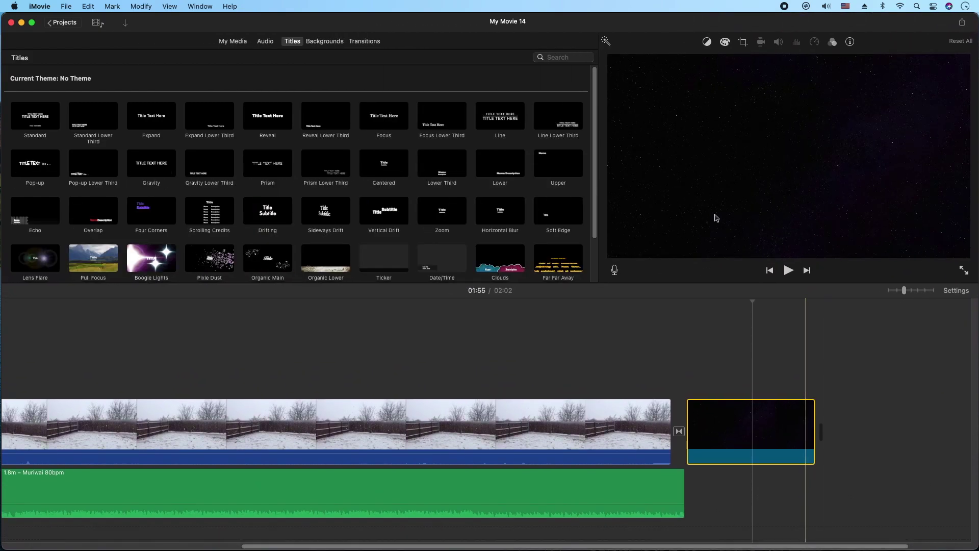
left_click(549, 155)
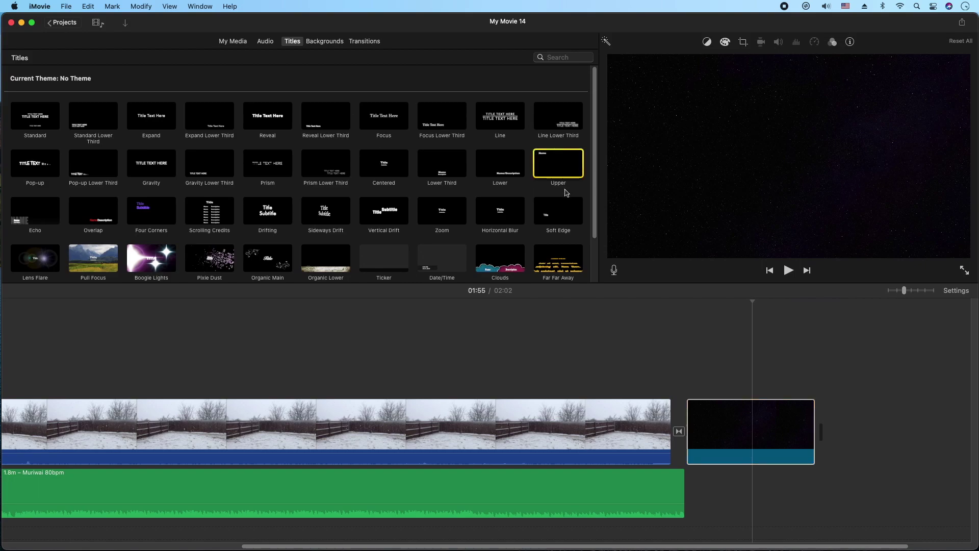
left_click_drag(549, 165, 689, 358)
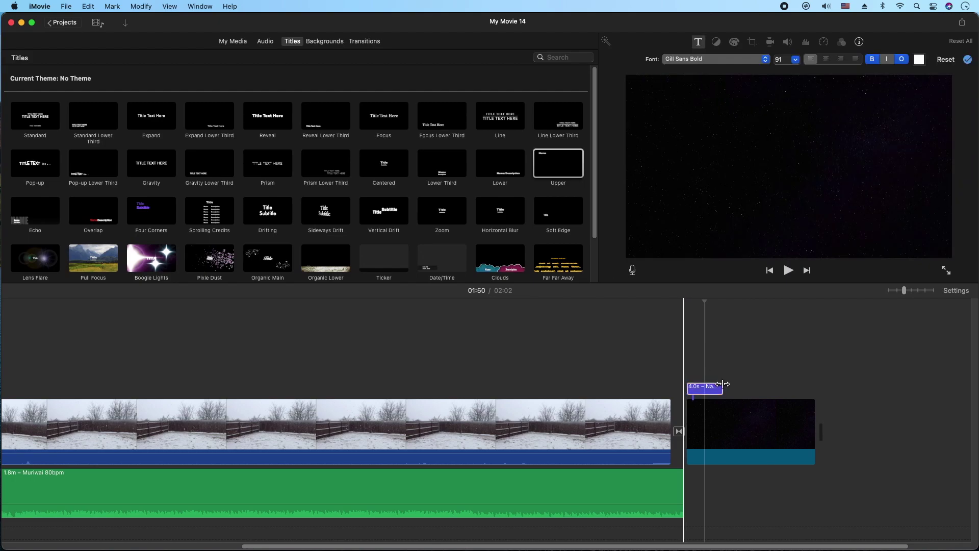
left_click_drag(719, 388, 808, 388)
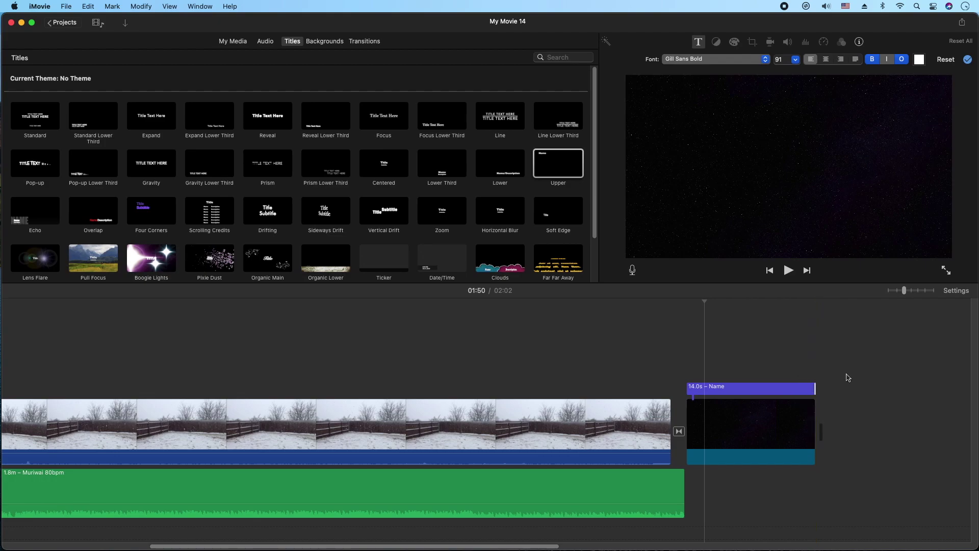
left_click(916, 291)
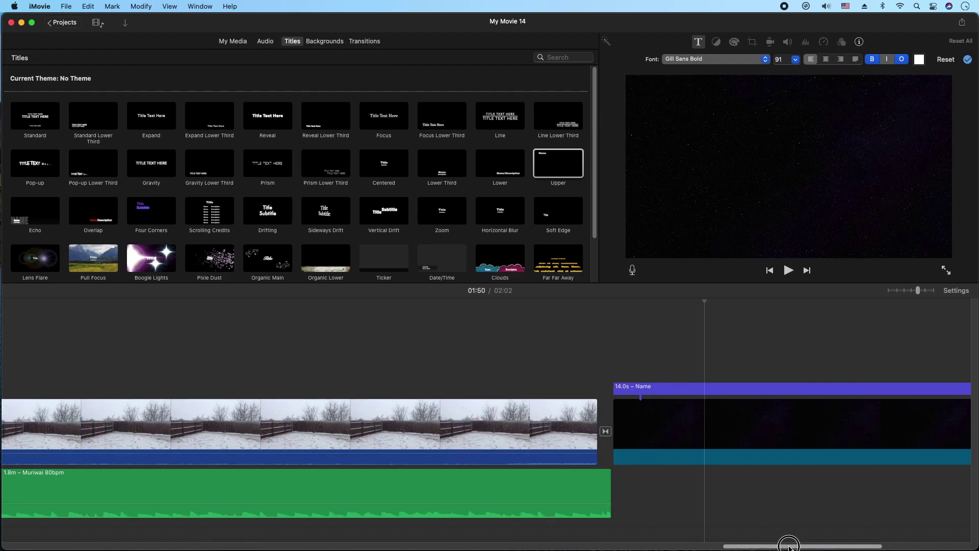
left_click_drag(785, 541, 869, 541)
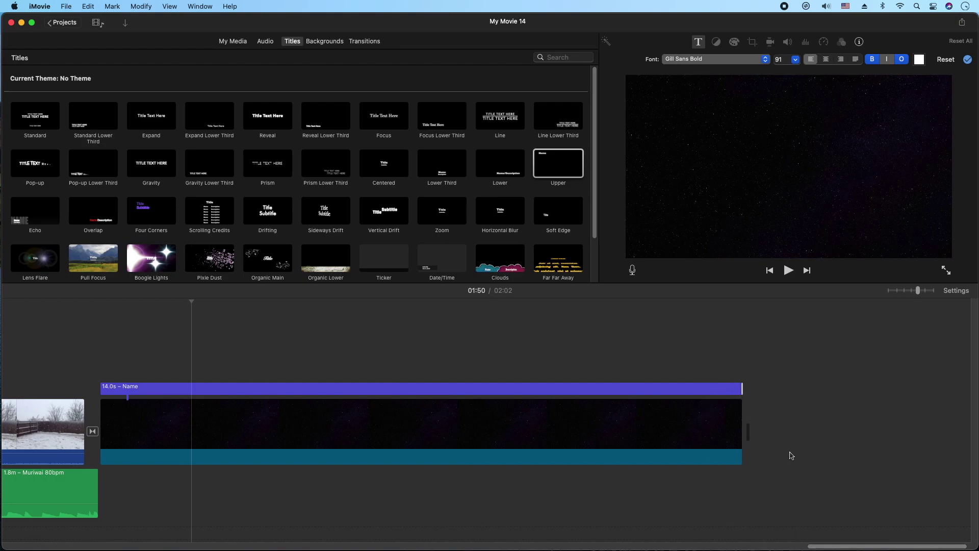
left_click(908, 292)
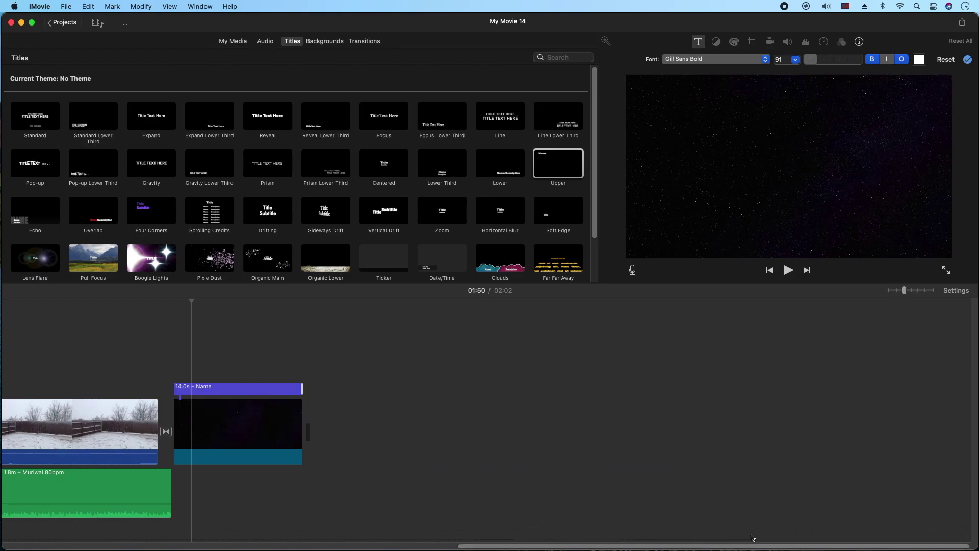
left_click_drag(752, 535, 579, 542)
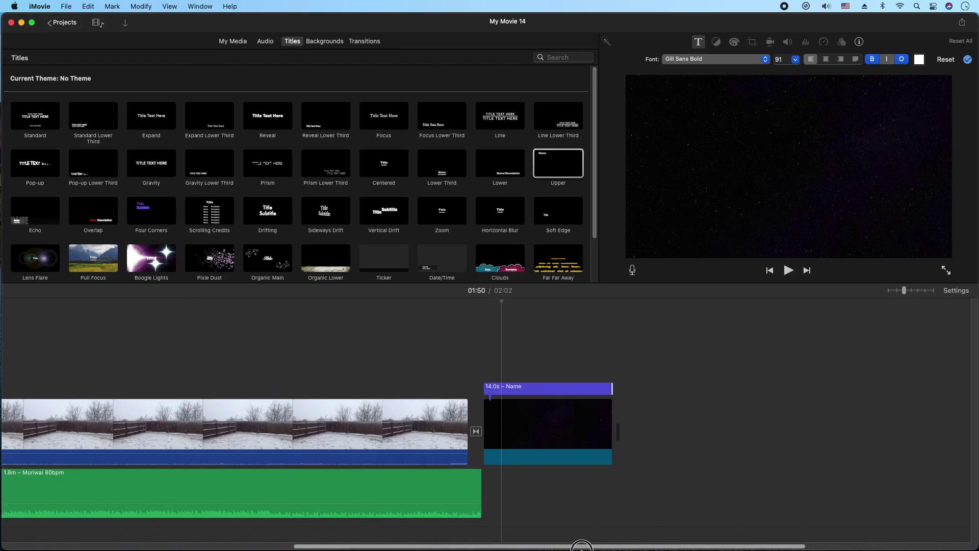
Step: Replace the placeholder 'Name' title text with 'Subsribe' and 'Watch More!'
left_click(526, 389)
left_click(699, 98)
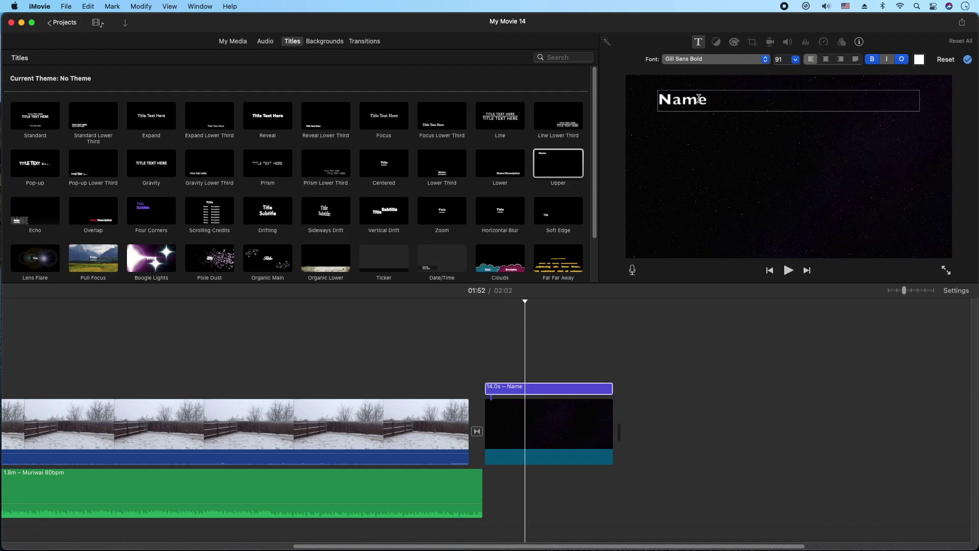
key("BackSpace")
key("BackSpace")
key("BackSpace")
key("BackSpace")
type("Subsribe")
key("BackSpace")
type("ibe")
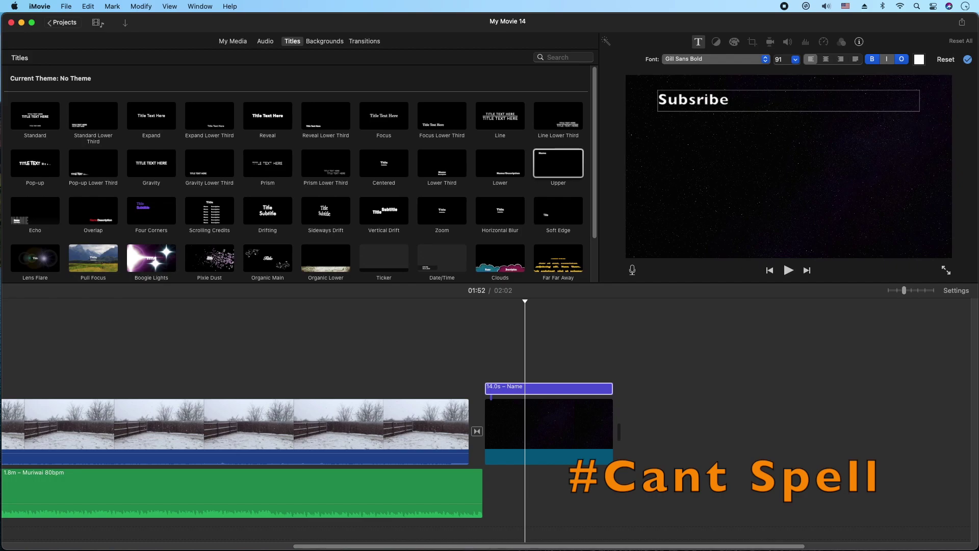
type("Warc")
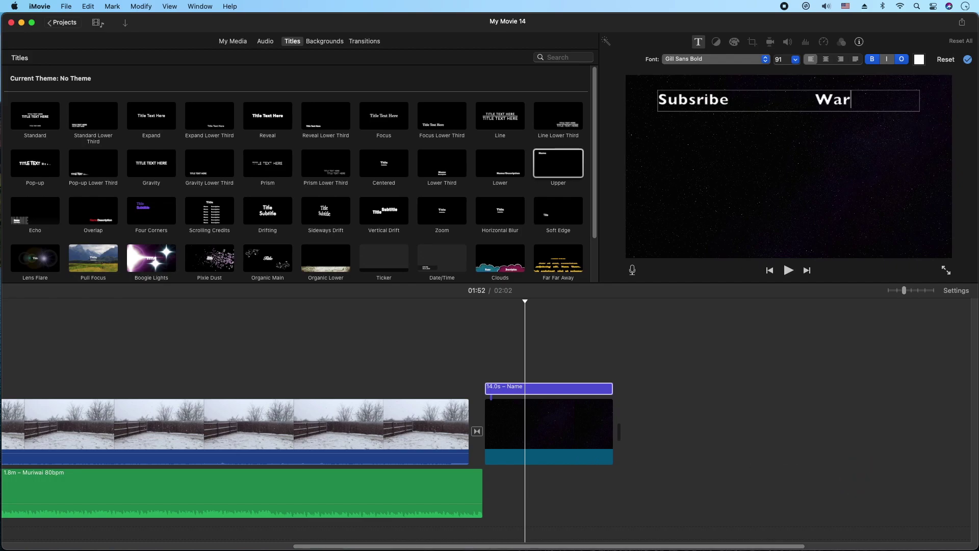
key("BackSpace")
key("BackSpace")
type("tch More!!")
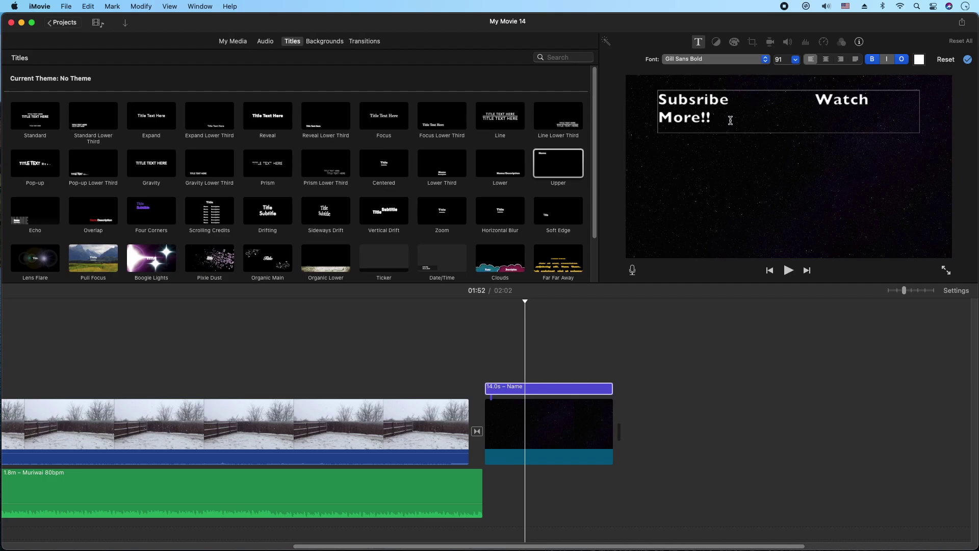
Step: Restyle the title text with no outline, Avenir Next Heavy font, and size 58
left_click_drag(716, 118, 658, 98)
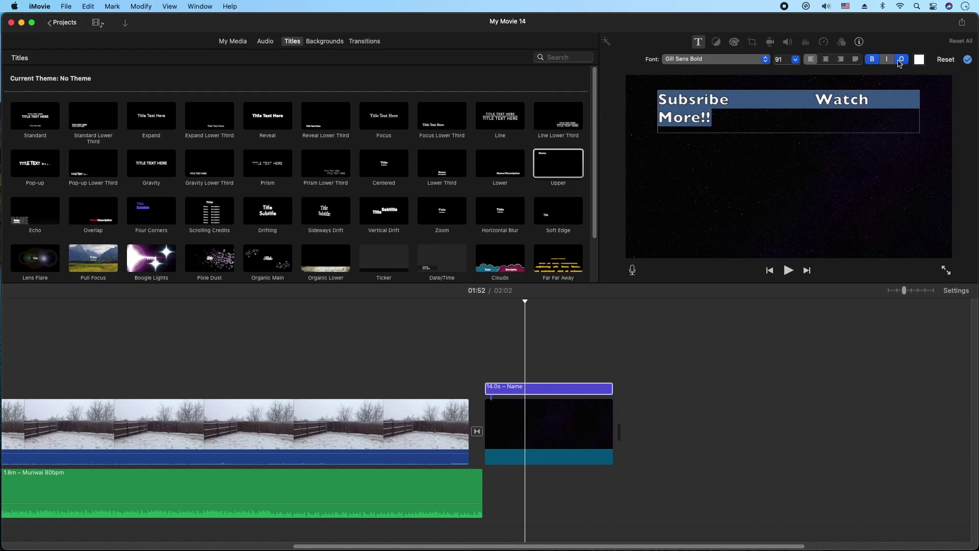
left_click(904, 59)
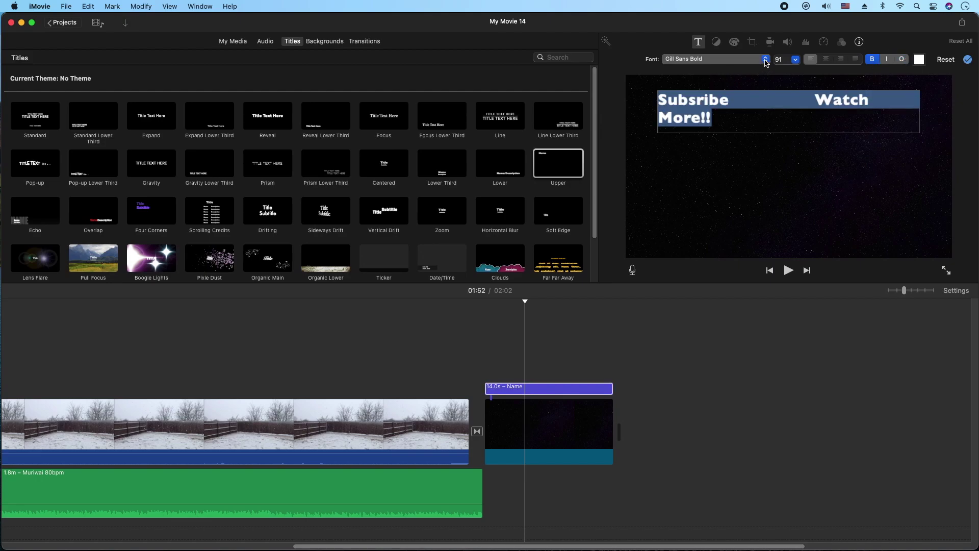
left_click(765, 60)
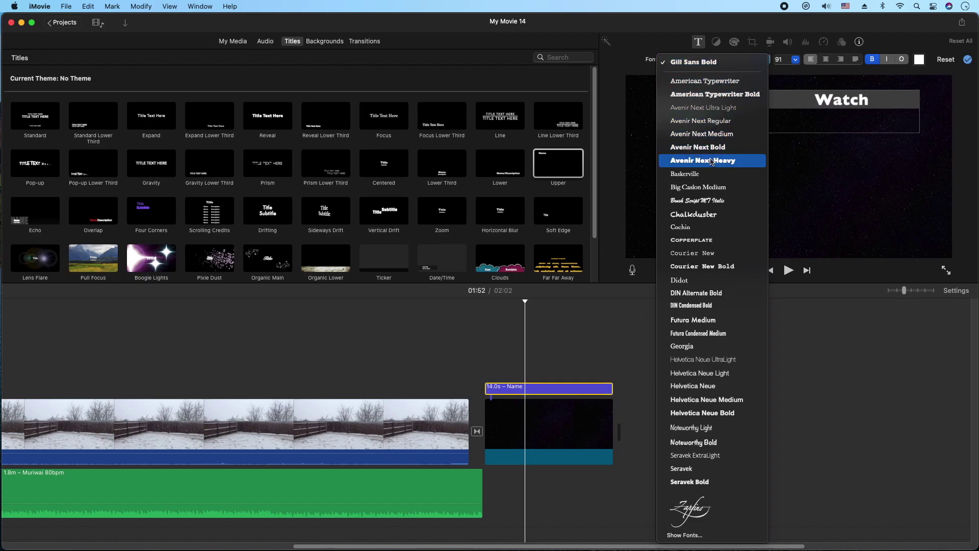
left_click(728, 161)
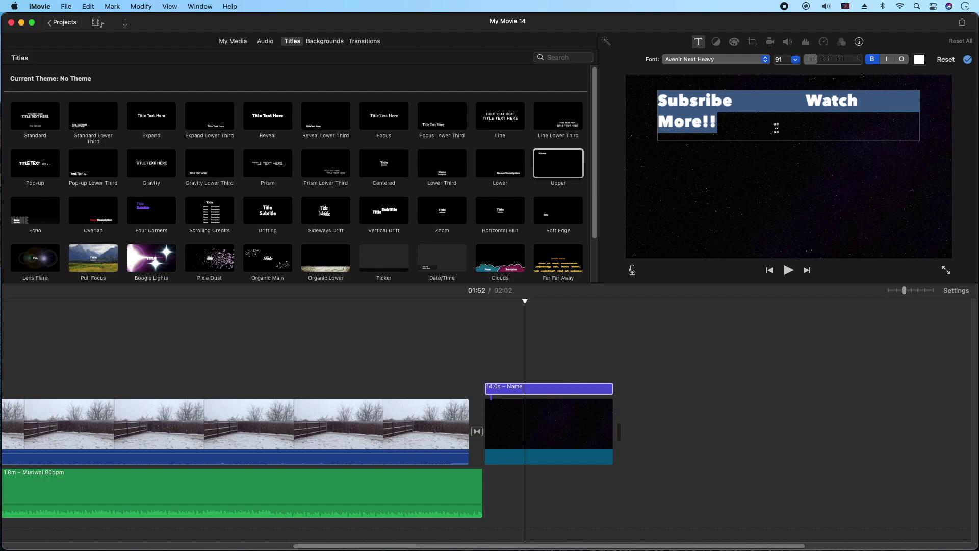
left_click(795, 60)
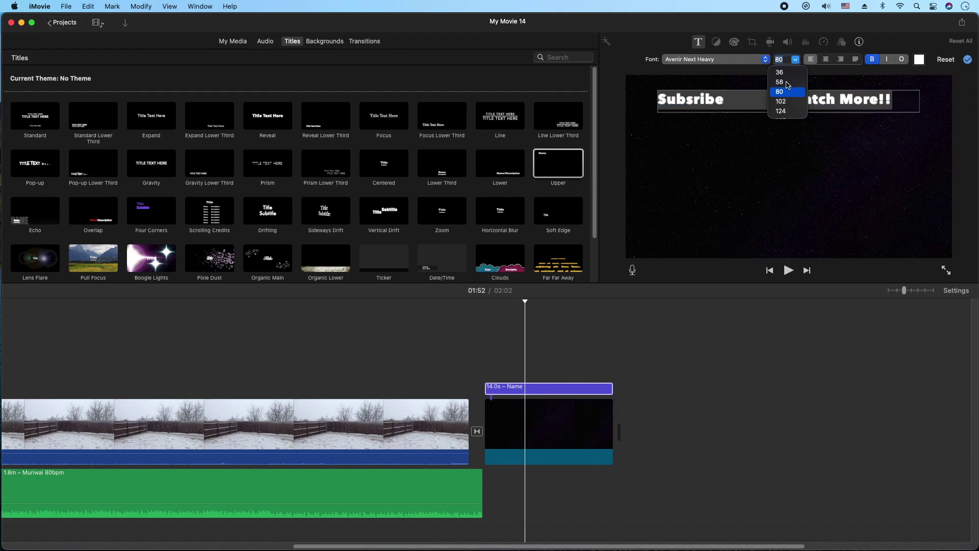
left_click(779, 82)
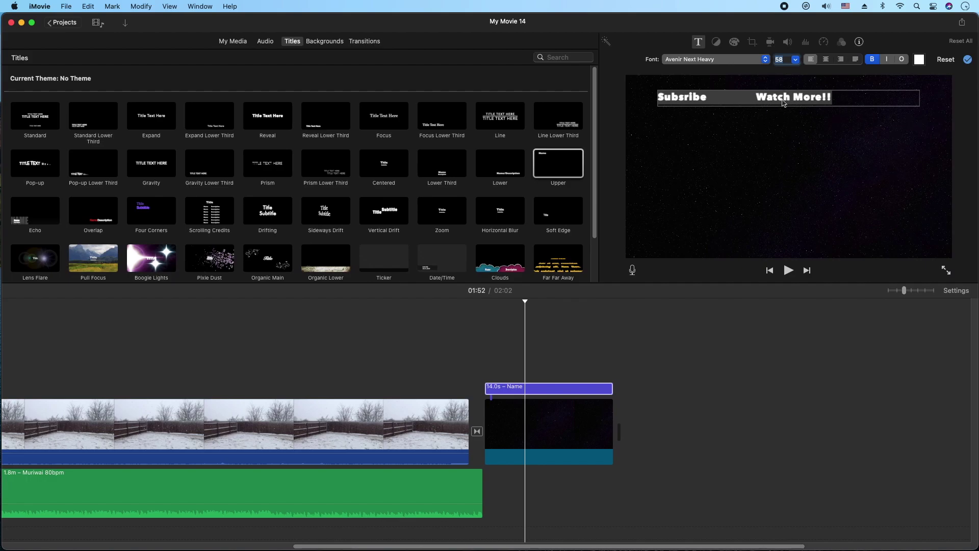
left_click(756, 105)
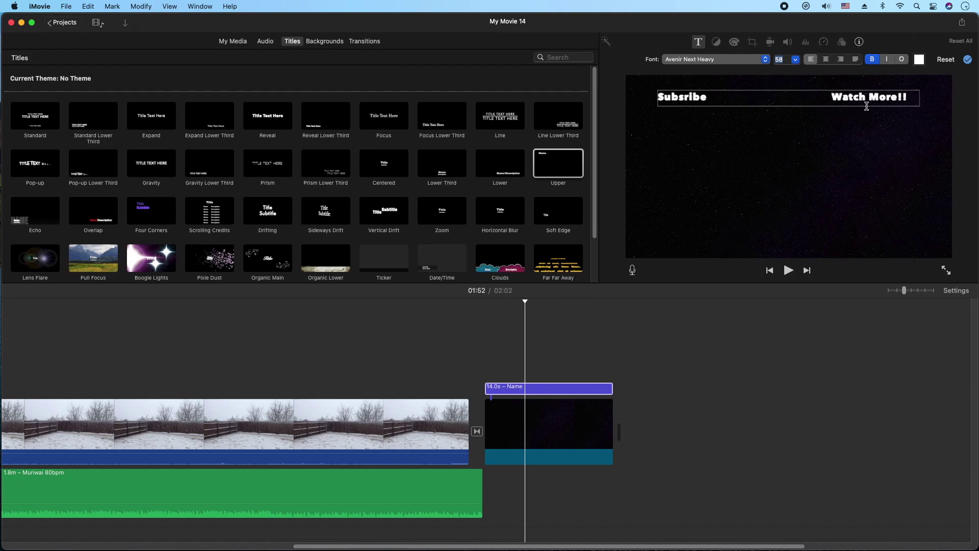
left_click(727, 178)
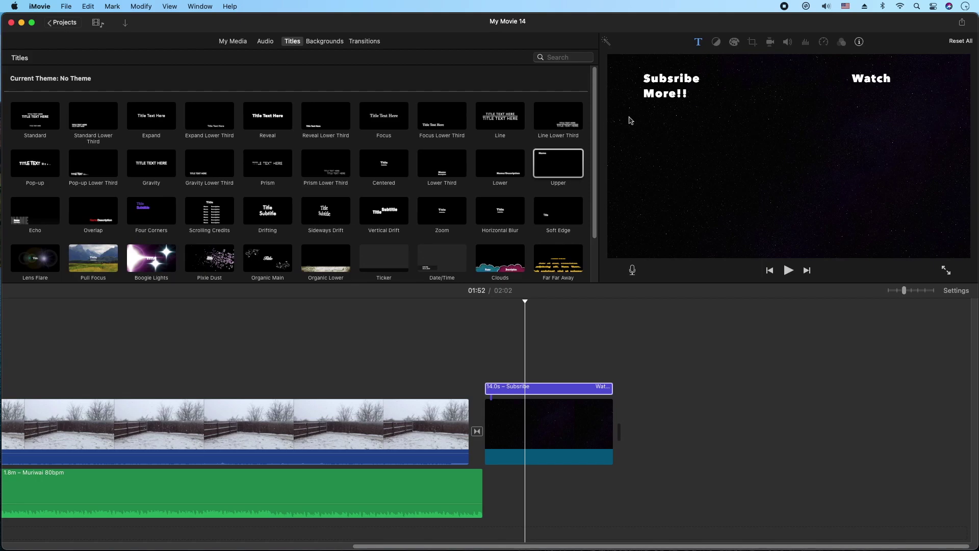
Step: Delete the extra spaces before 'Watch' so 'Watch More!!' sits on one line
left_click(848, 81)
left_click(849, 88)
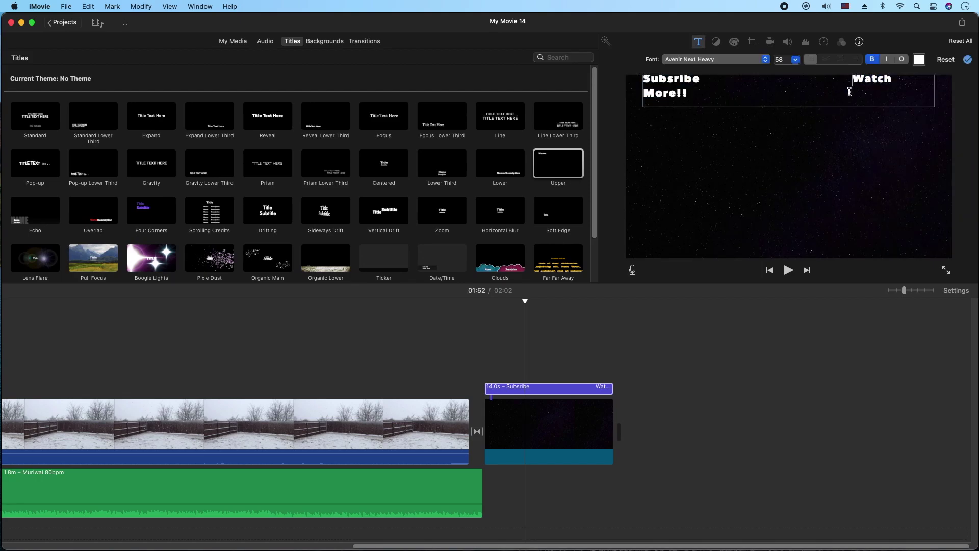
left_click(844, 77)
key("BackSpace")
key("BackSpace")
key("BackSpace")
key("BackSpace")
key("BackSpace")
key("BackSpace")
key("BackSpace")
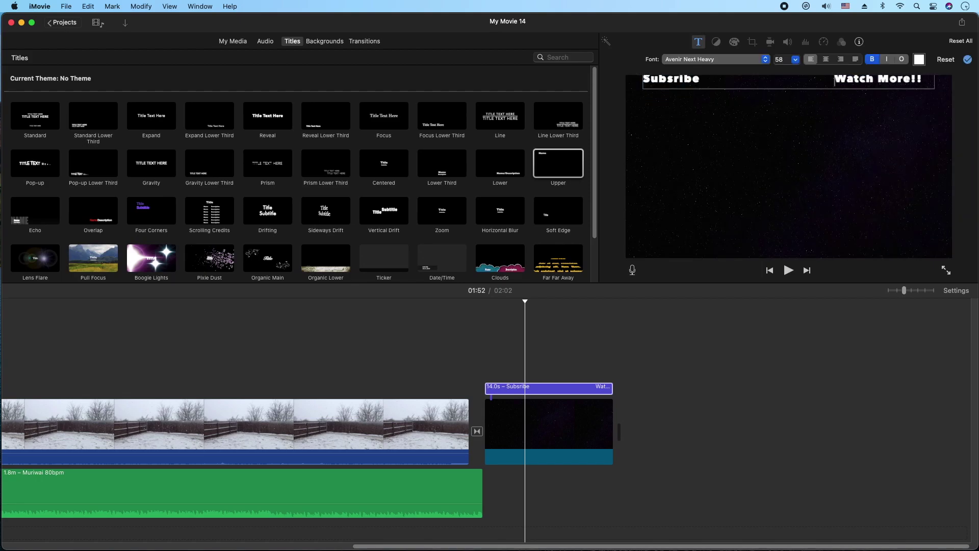
left_click(730, 137)
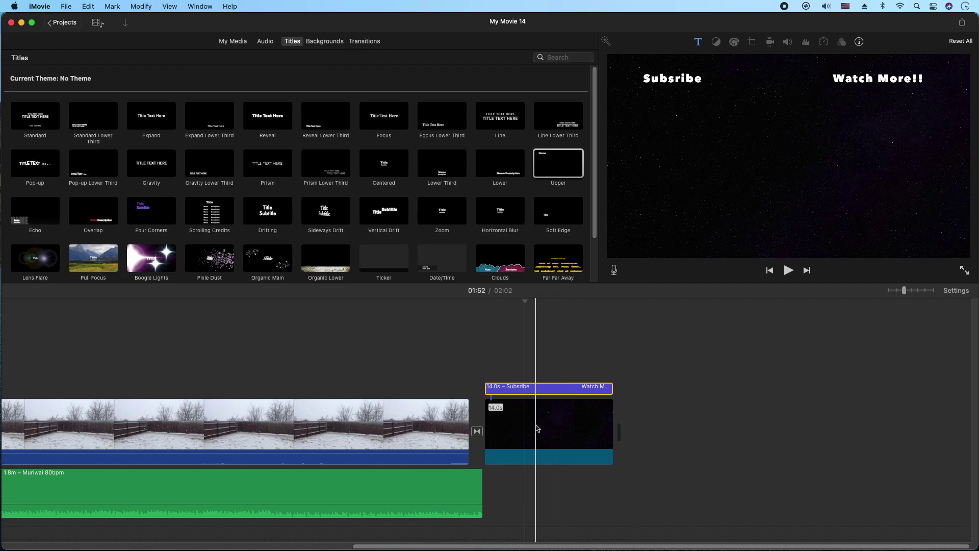
Step: Apply a Ken Burns move to the Stars clip, ending zoomed into its upper-right area
left_click(556, 422)
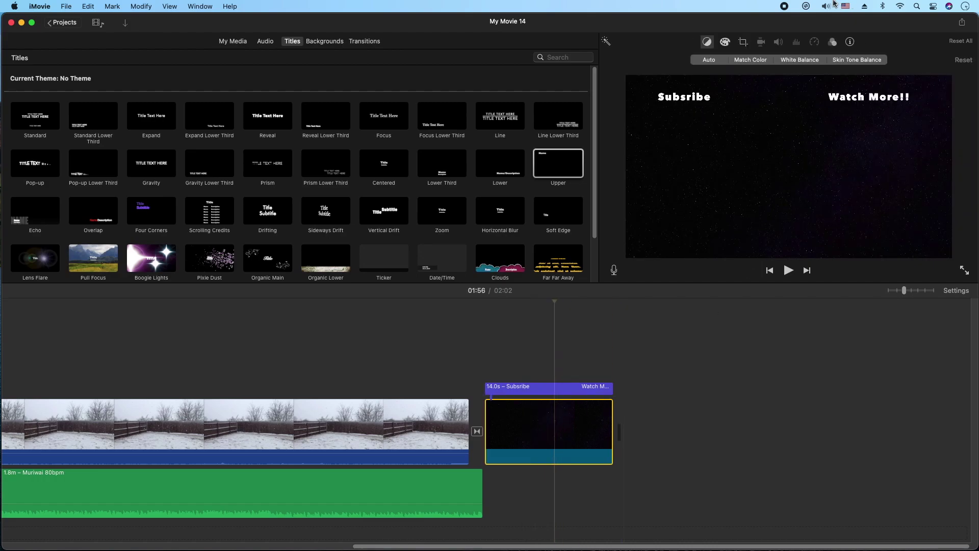
left_click(744, 43)
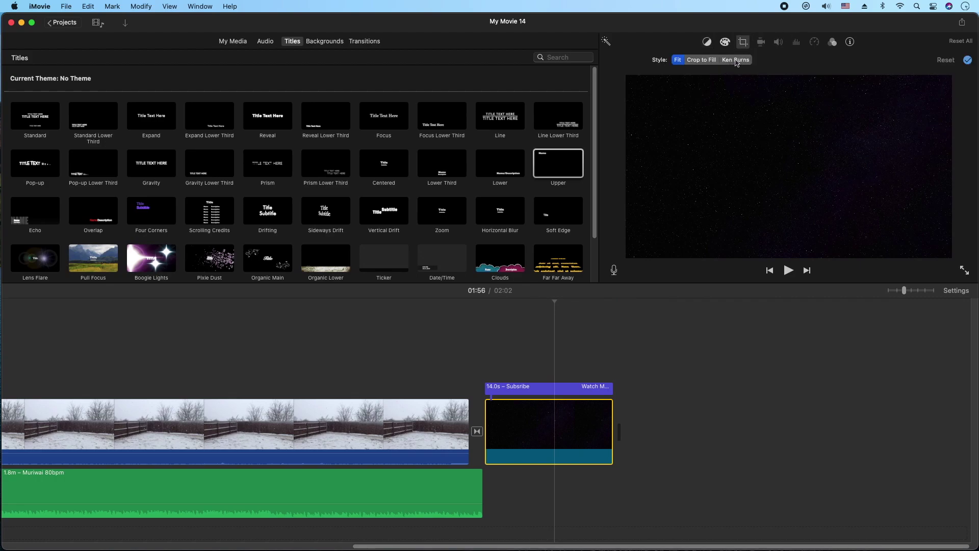
left_click(735, 60)
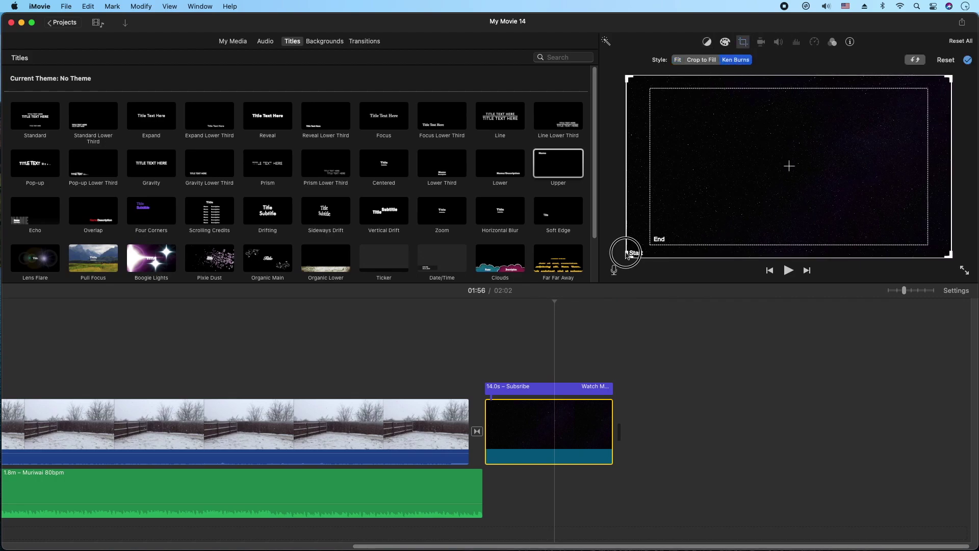
left_click(663, 245)
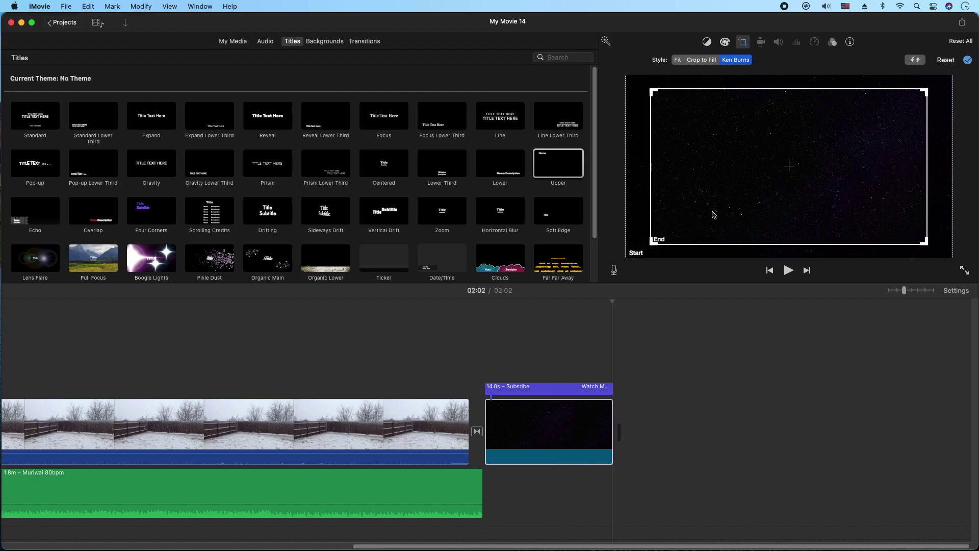
left_click_drag(653, 241, 759, 175)
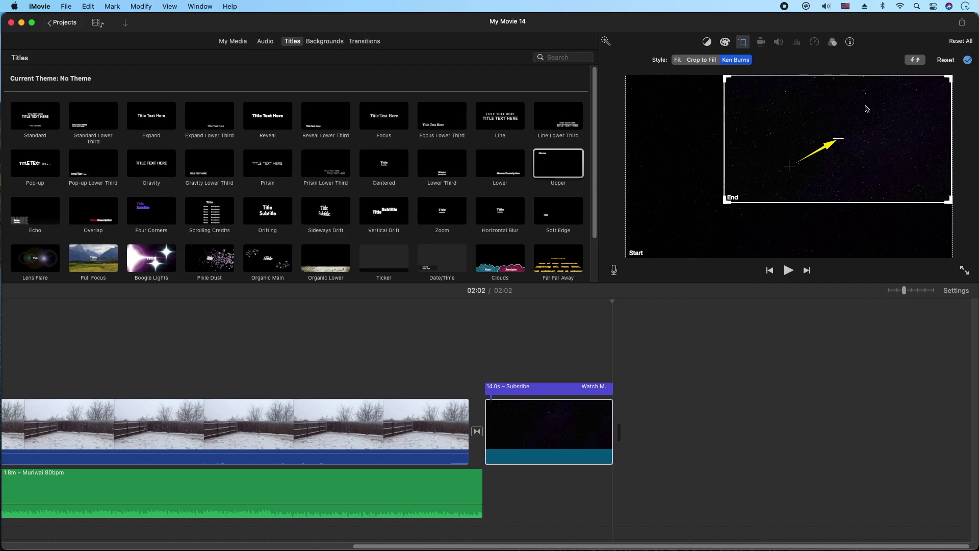
left_click(968, 60)
Step: Play the outro from its start to preview the Ken Burns motion
left_click(488, 330)
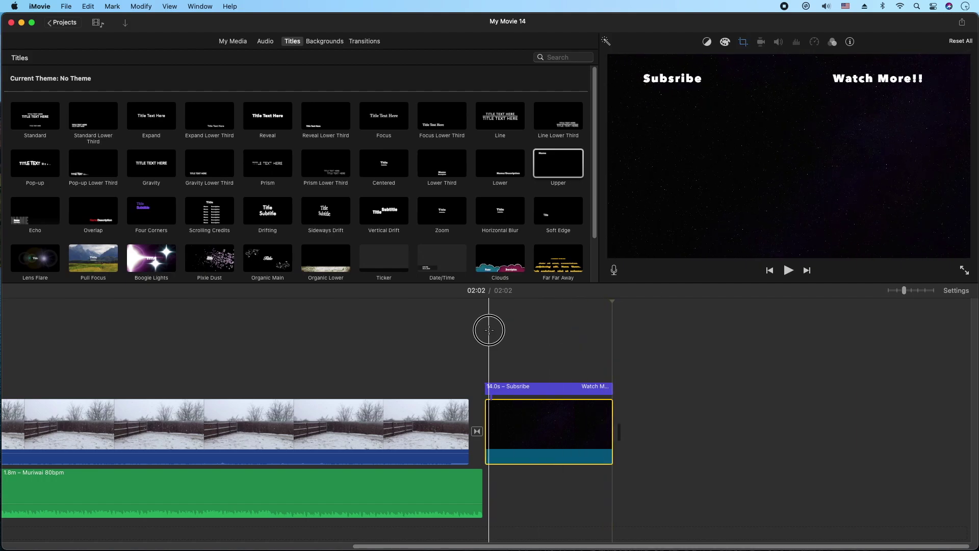
key("space")
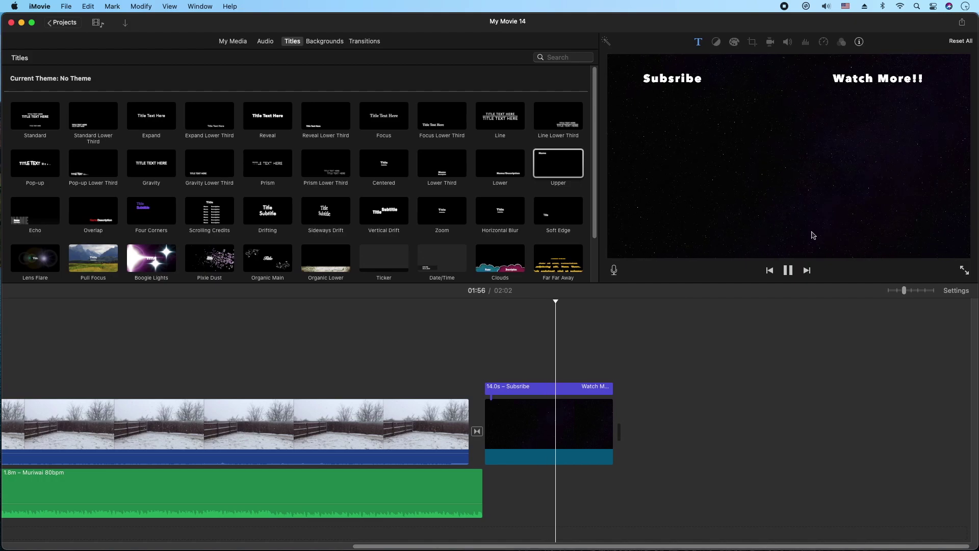
key("space")
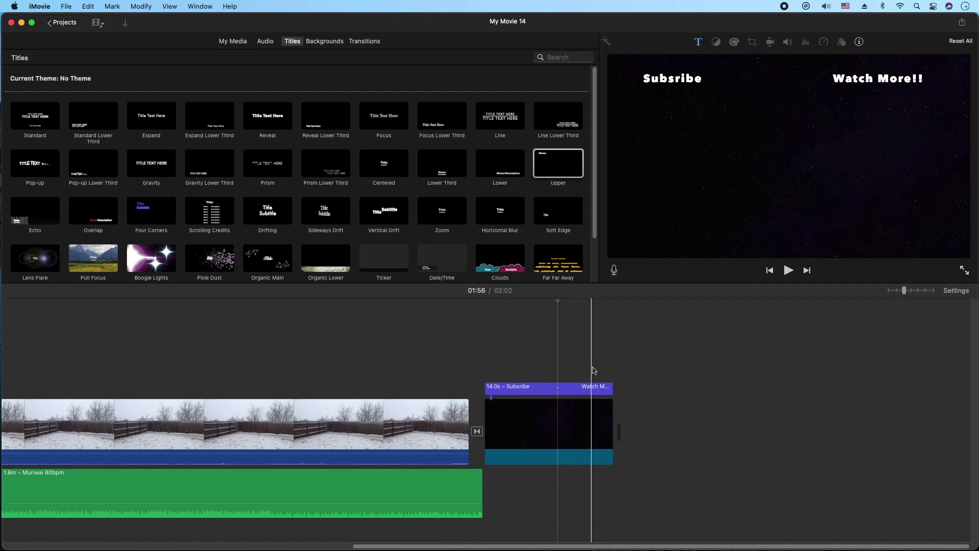
Step: Select the starry background clip and show the My Media browser
left_click(534, 368)
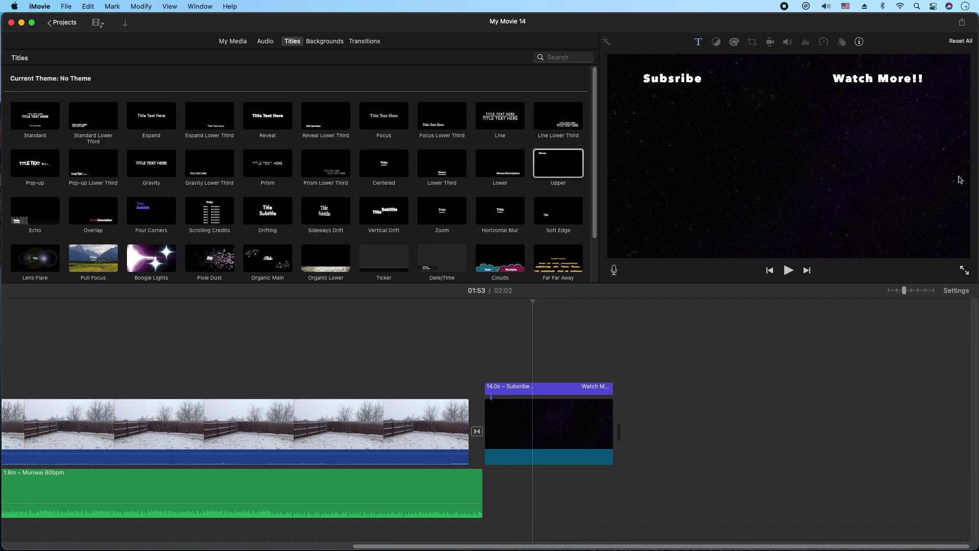
left_click(520, 431)
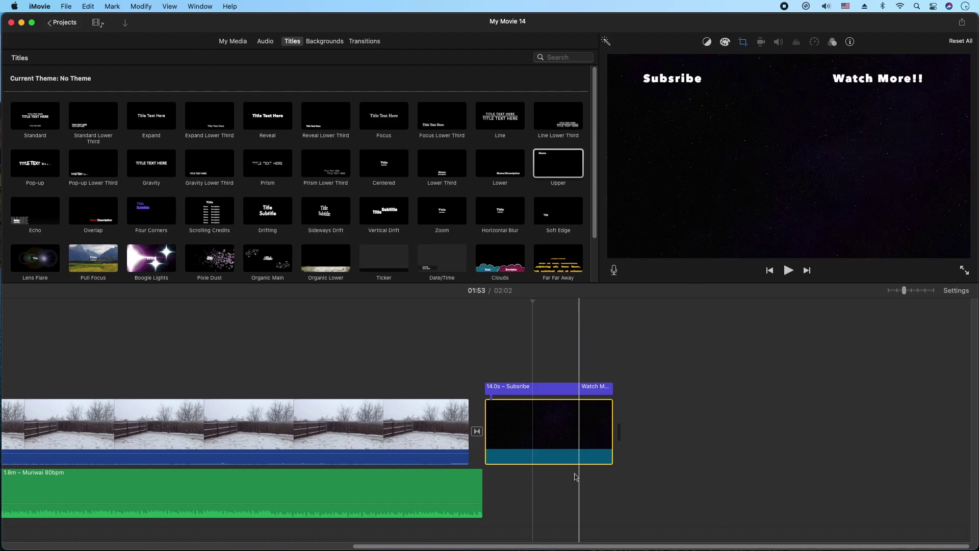
left_click(236, 43)
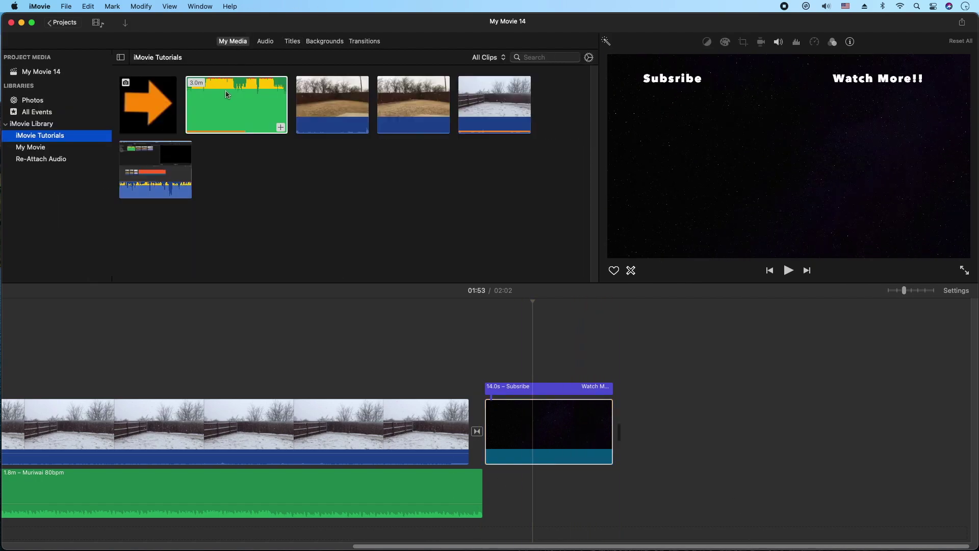
Step: Place a range from the end of the Muriwai music under the Stars outro, trimmed to 14.0s
left_click(246, 100)
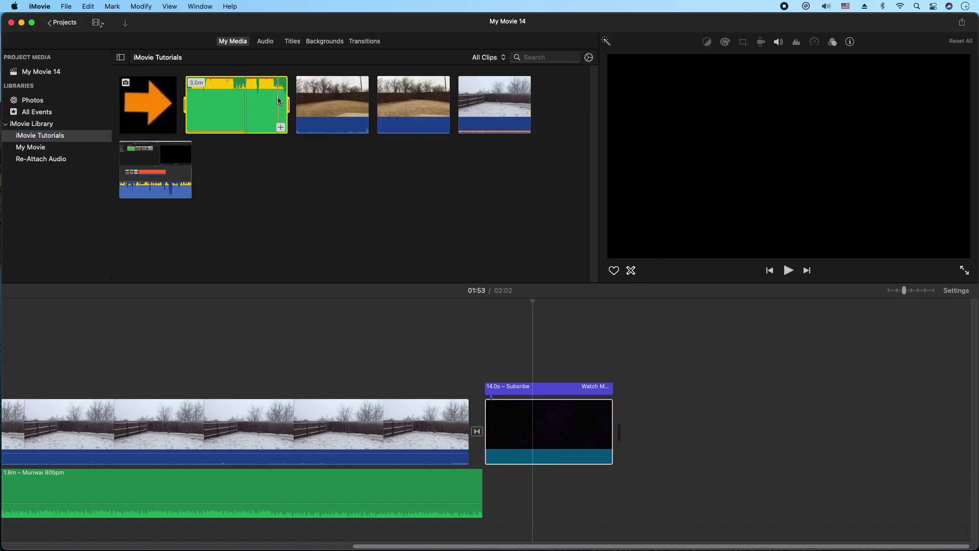
left_click(279, 101)
left_click_drag(279, 101, 490, 492)
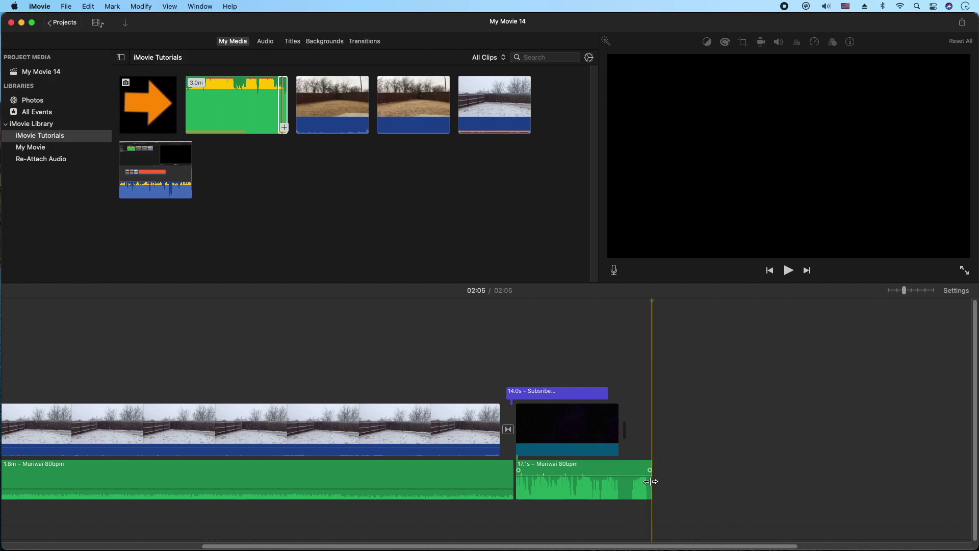
left_click_drag(651, 478, 618, 478)
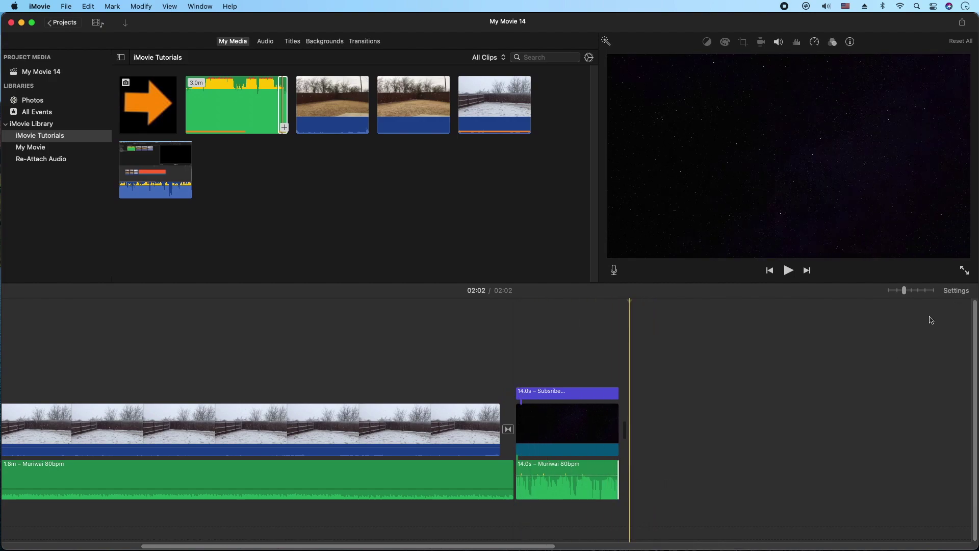
left_click(954, 291)
Step: Enlarge the timeline clip size and select the outro music clip
left_click_drag(864, 413, 890, 409)
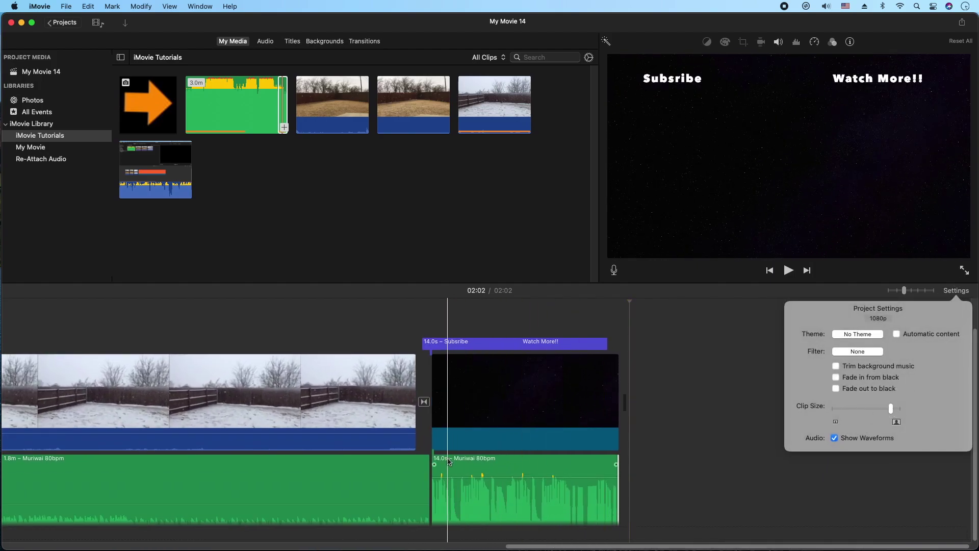
left_click(459, 489)
left_click(492, 484)
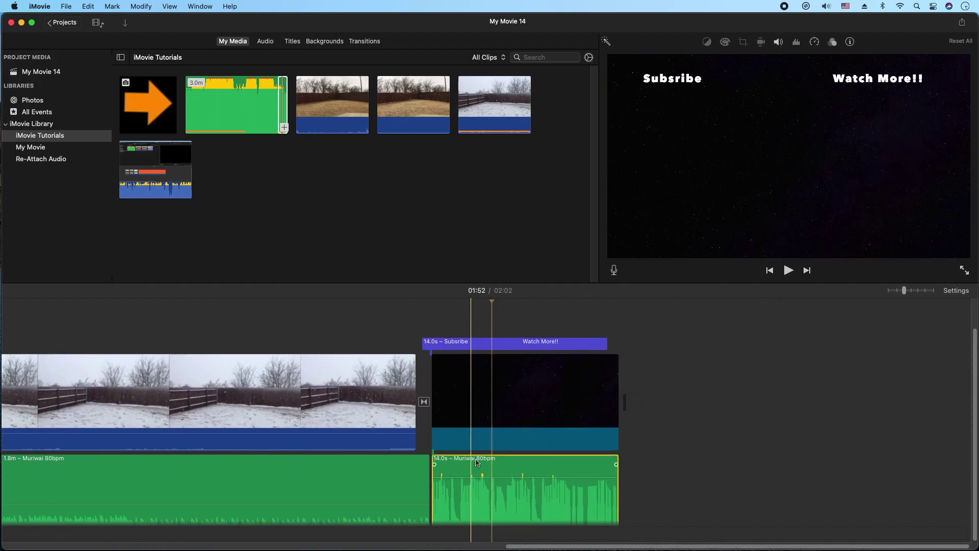
Step: Fade out the final seconds of the Muriwai music clip under the outro
left_click(435, 464)
mouse_move(435, 464)
left_mouse_down()
mouse_move(456, 464)
mouse_move(442, 464)
left_mouse_up()
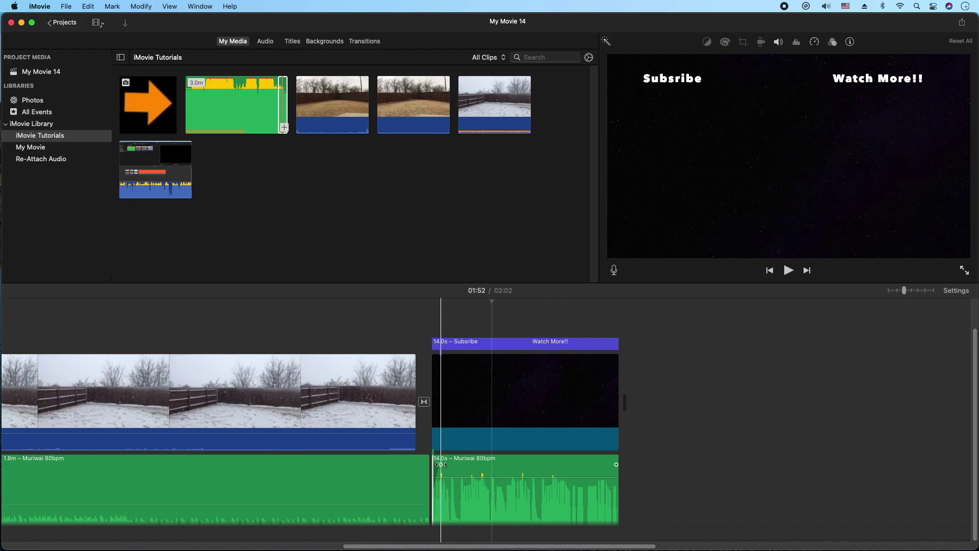
left_click(442, 465)
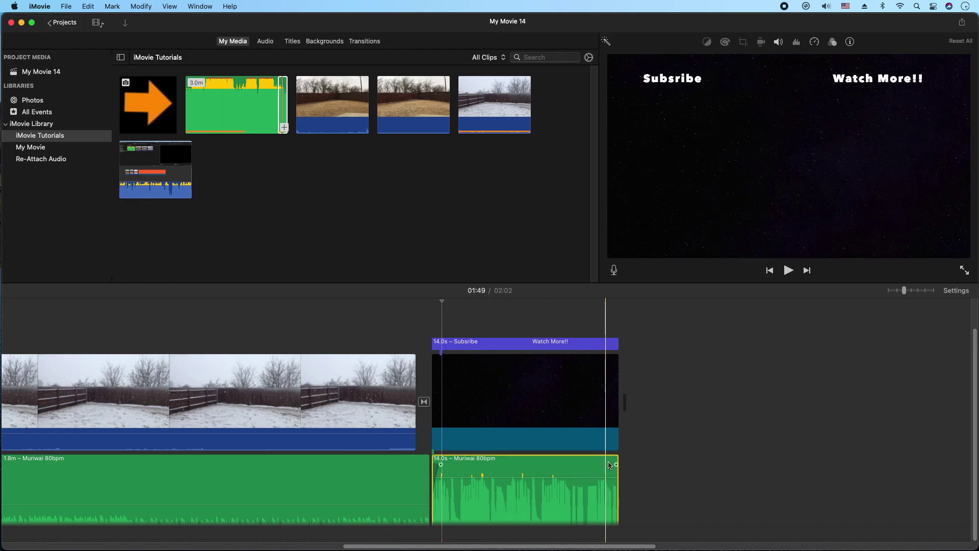
left_click_drag(614, 464, 584, 466)
left_click(656, 452)
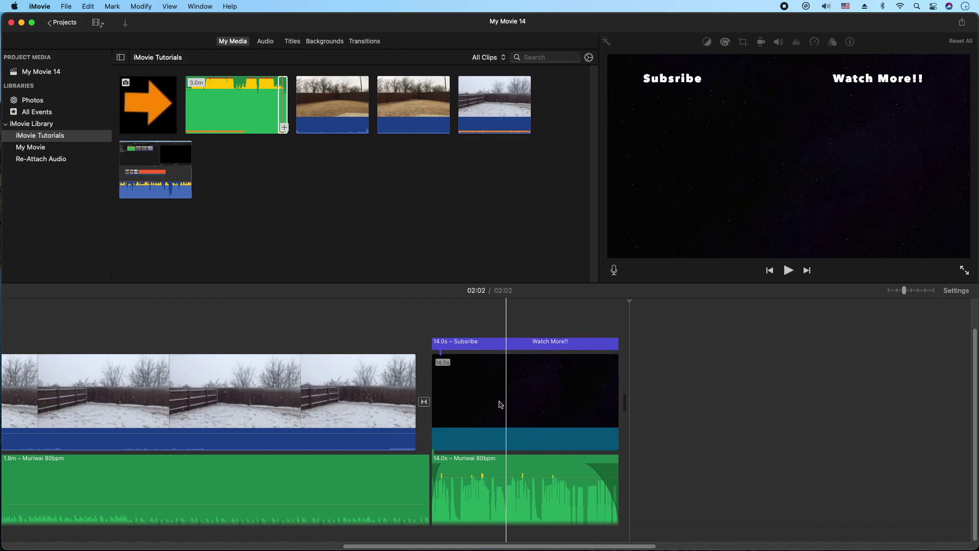
mouse_move(444, 486)
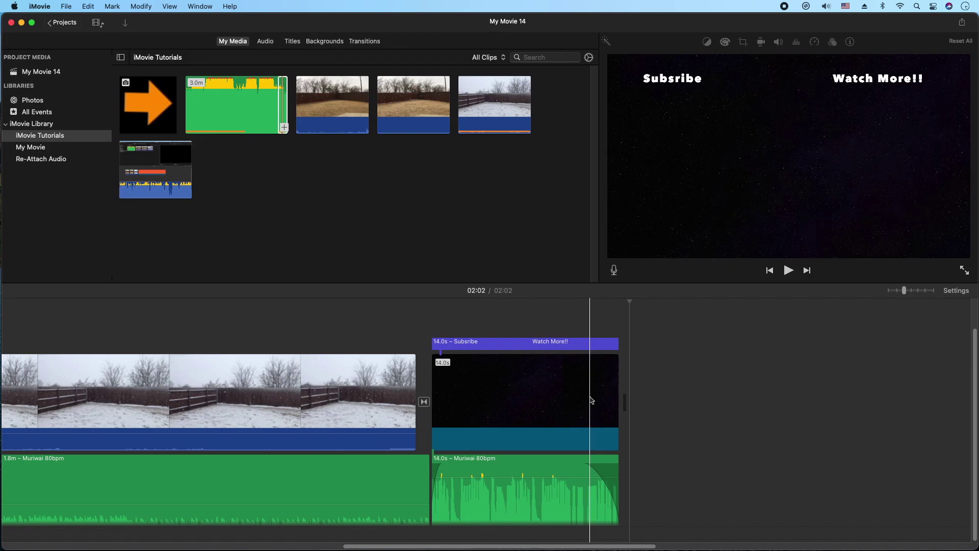
Step: Fix the 'Subsribe' typo to 'Subscribe' and trim the extra spaces before 'Watch More!!'
left_click(676, 79)
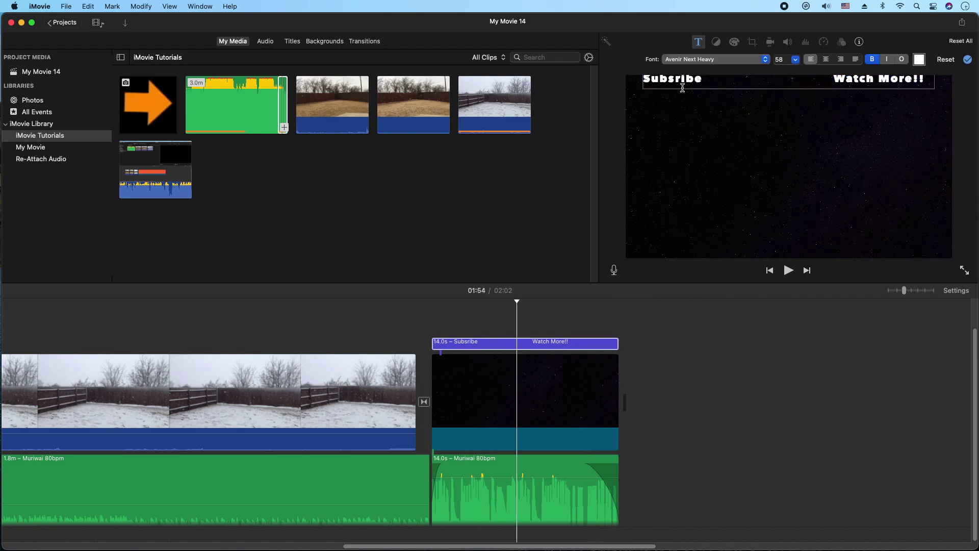
type("c")
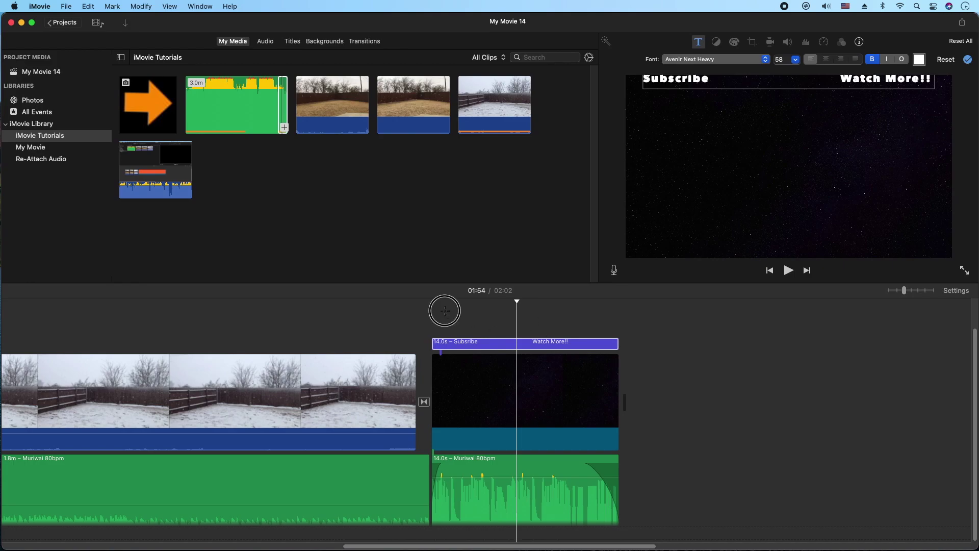
left_click(851, 80)
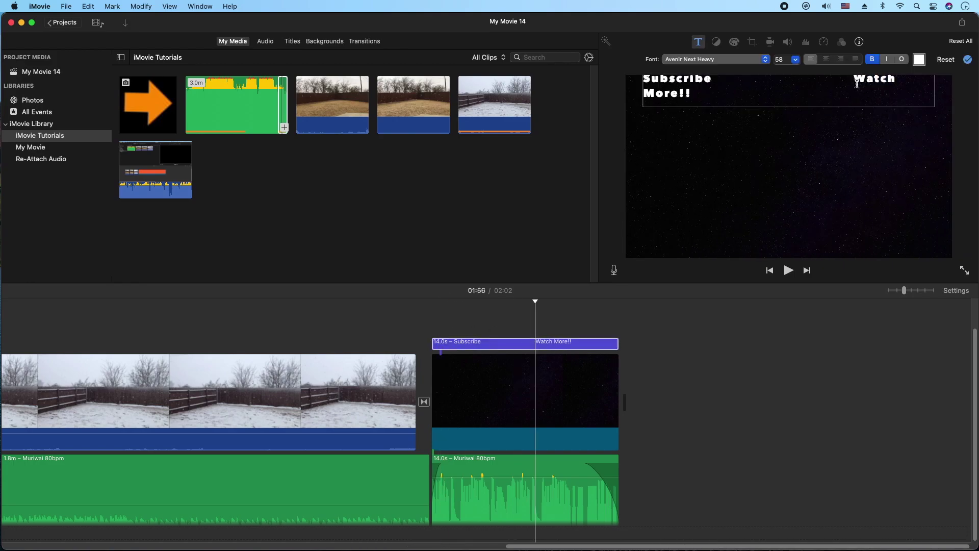
key("BackSpace")
key("BackSpace")
key("BackSpace")
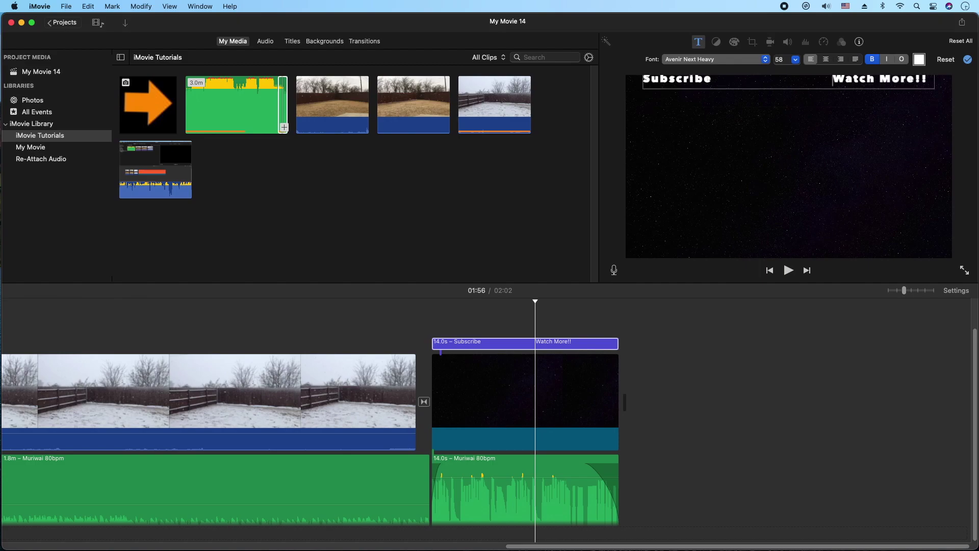
left_click(808, 151)
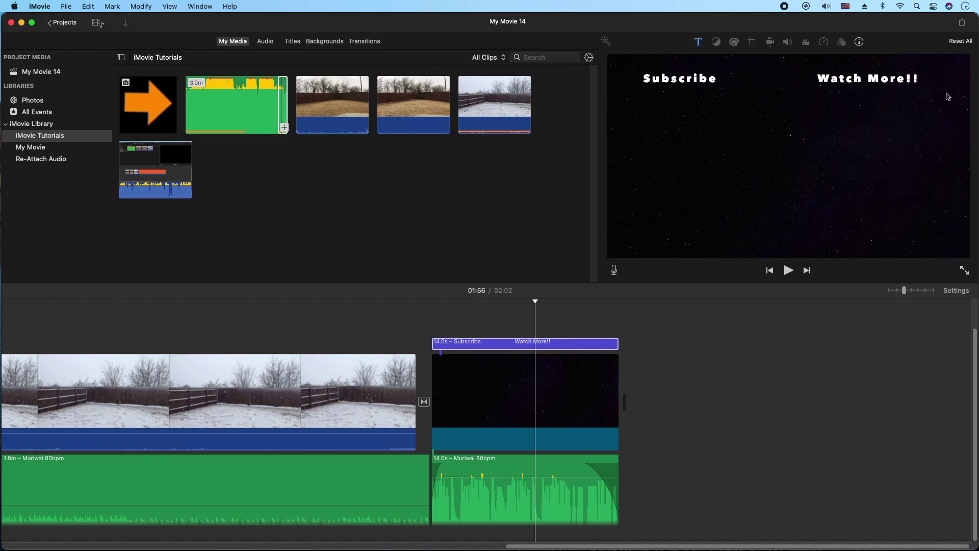